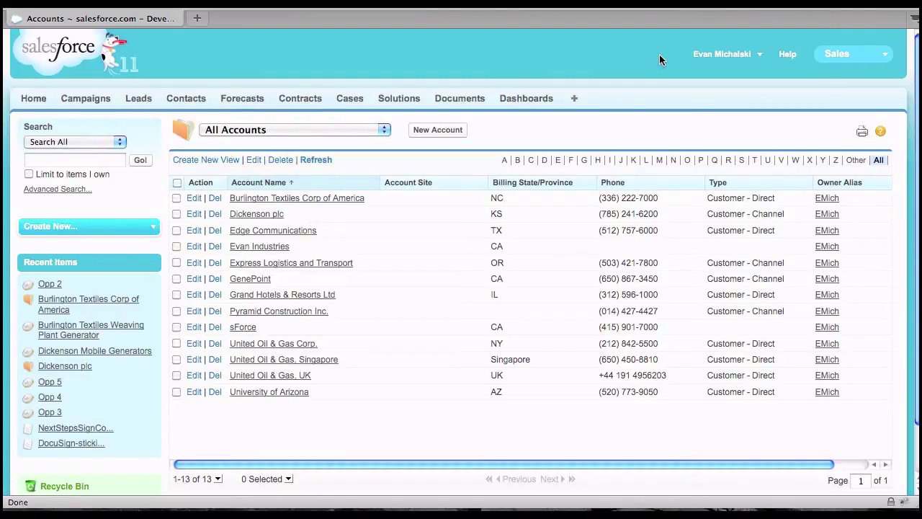
# Set the Burlington Textiles Weaving Plant Generator opportunity's stage to Negotiation/Review and save it.
pyautogui.click(341, 199)
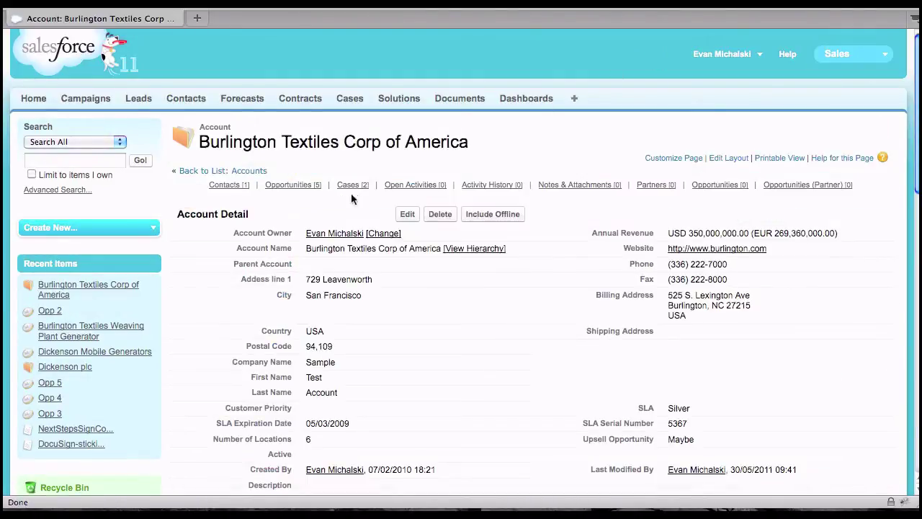
pyautogui.moveTo(913, 172); pyautogui.dragTo(900, 320)
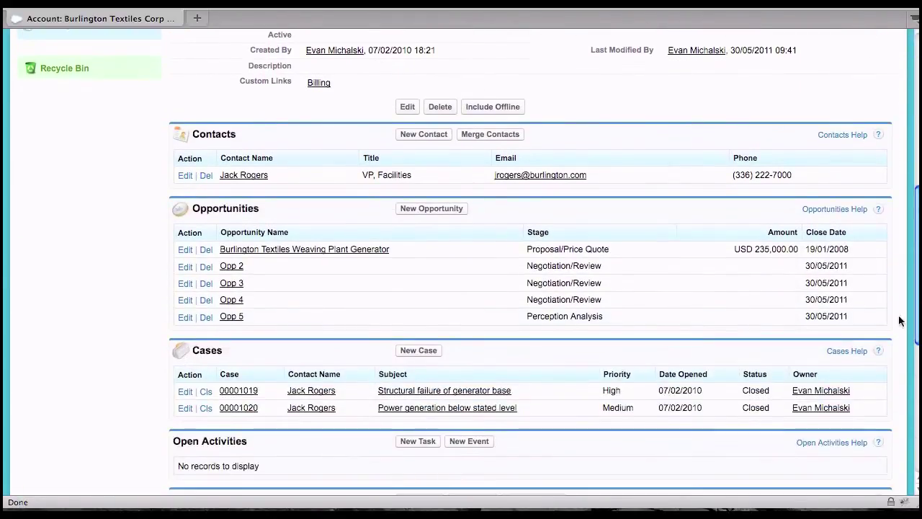
pyautogui.click(185, 252)
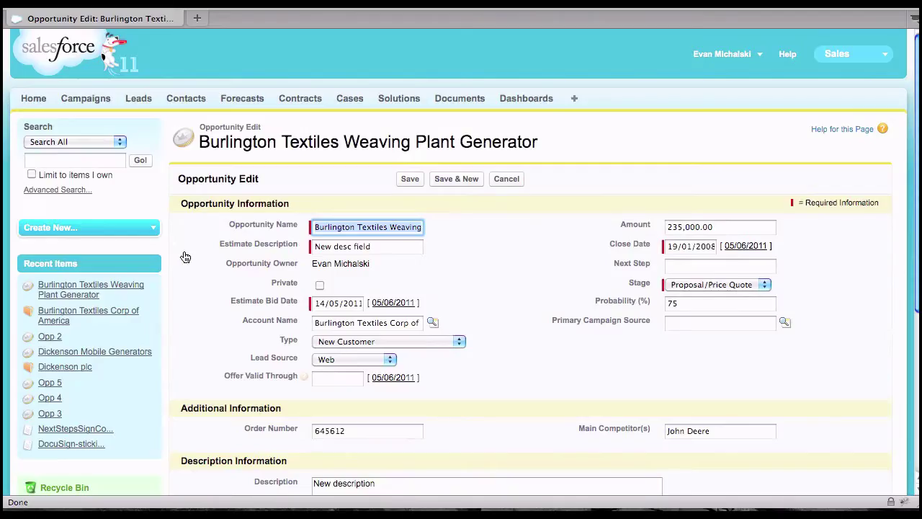
pyautogui.click(684, 285)
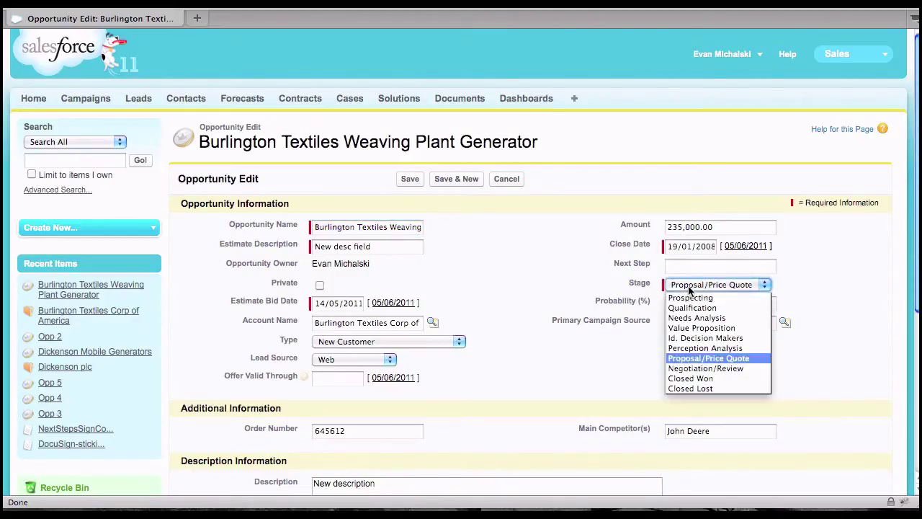
pyautogui.click(711, 368)
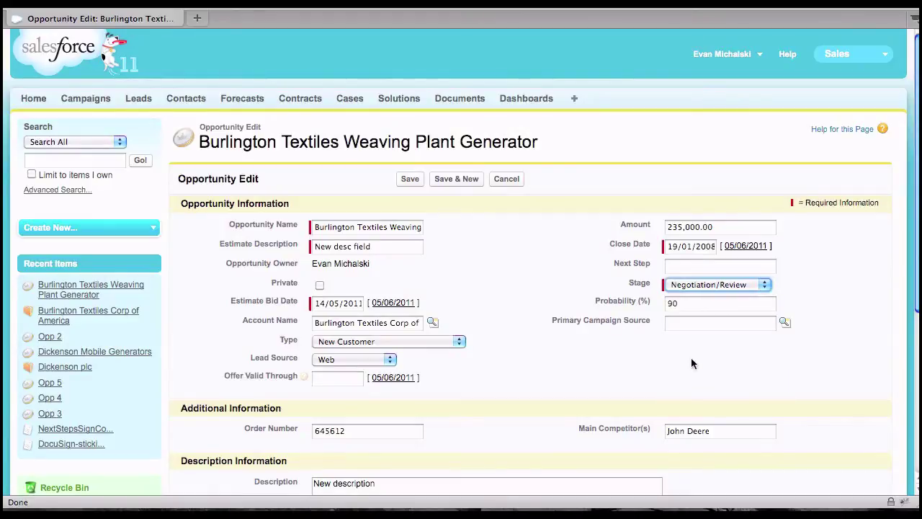
pyautogui.click(409, 179)
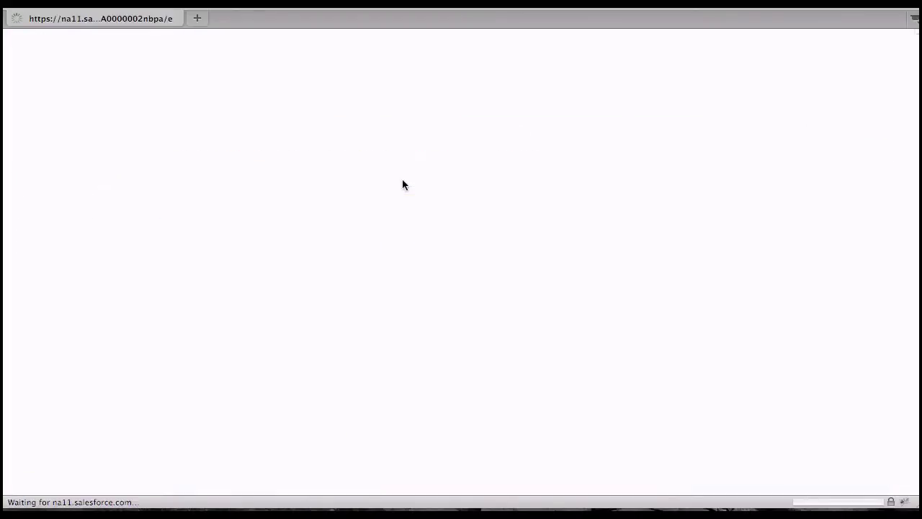
# Scroll down the account's opportunities and start editing Opp 2.
pyautogui.moveTo(492, 185)
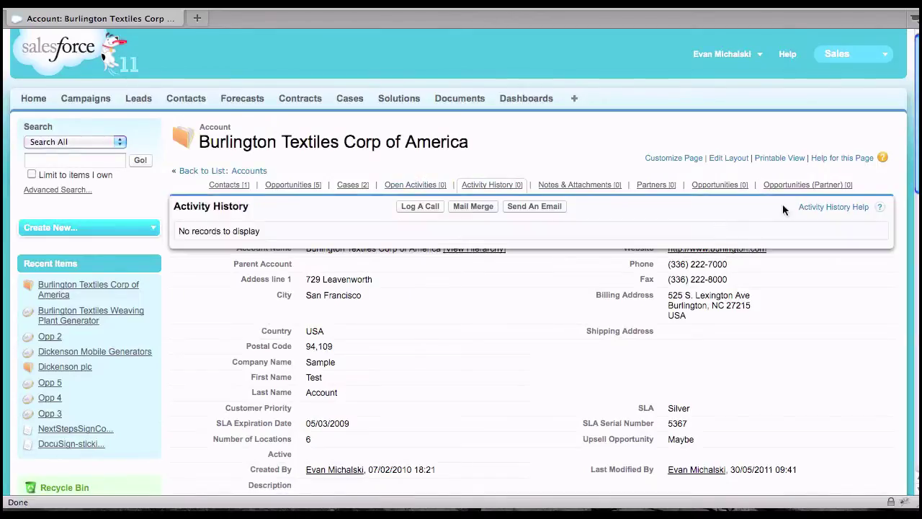
pyautogui.scroll(-5, 784, 288)
pyautogui.scroll(-3, 468, 262)
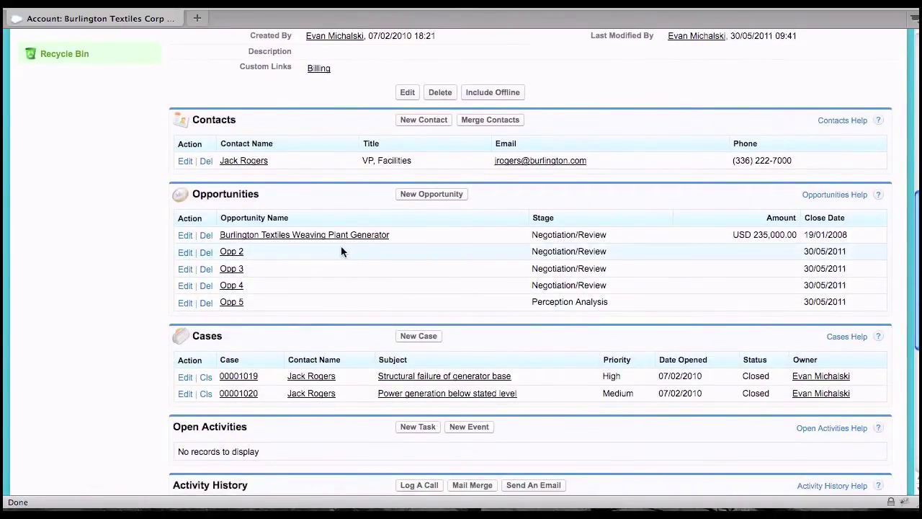
pyautogui.click(185, 253)
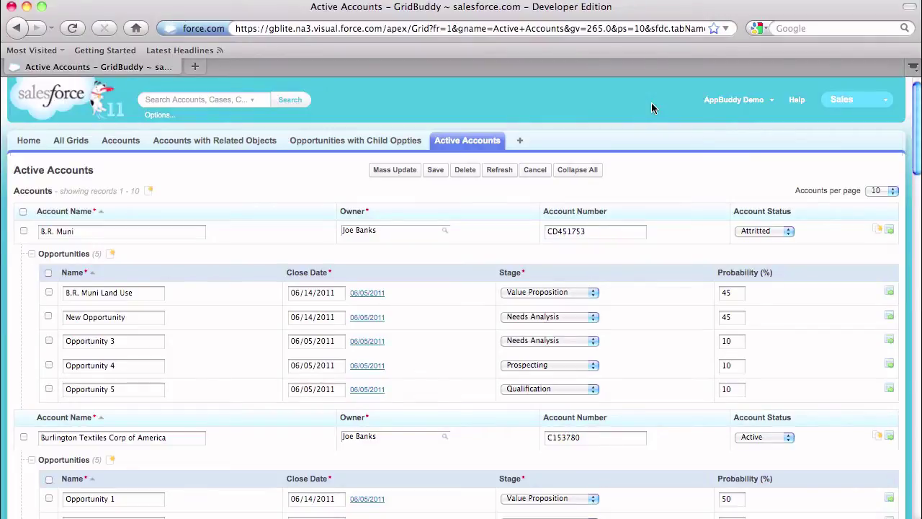
# Set B.R. Muni stages: Land Use and New Opportunity to Perception Analysis, Opportunity 3 and 5 to Proposal/Price Quote, Opportunity 4 to Value Proposition.
pyautogui.click(559, 296)
pyautogui.click(537, 351)
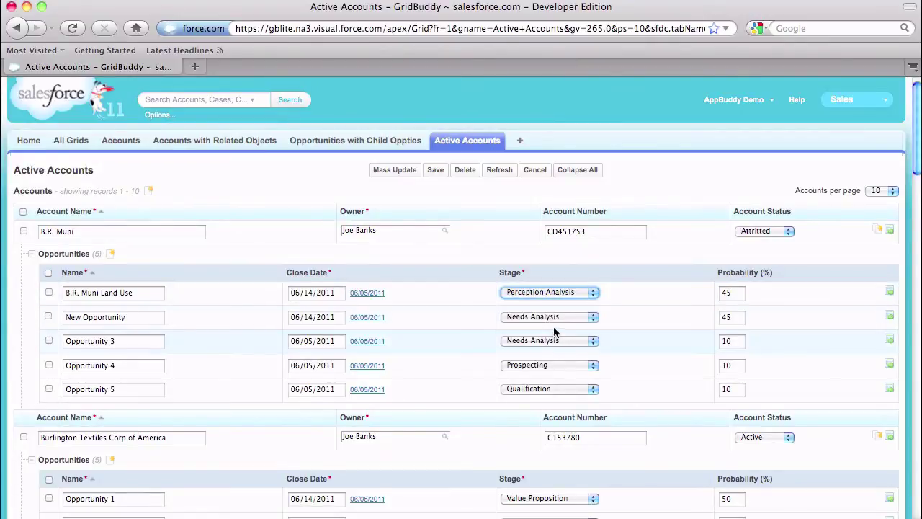
pyautogui.click(564, 318)
pyautogui.click(544, 375)
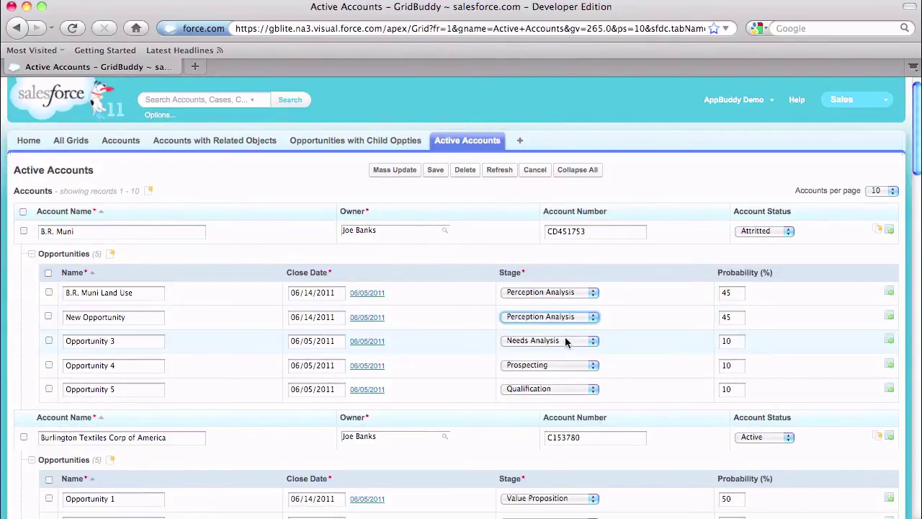
pyautogui.click(566, 341)
pyautogui.click(541, 408)
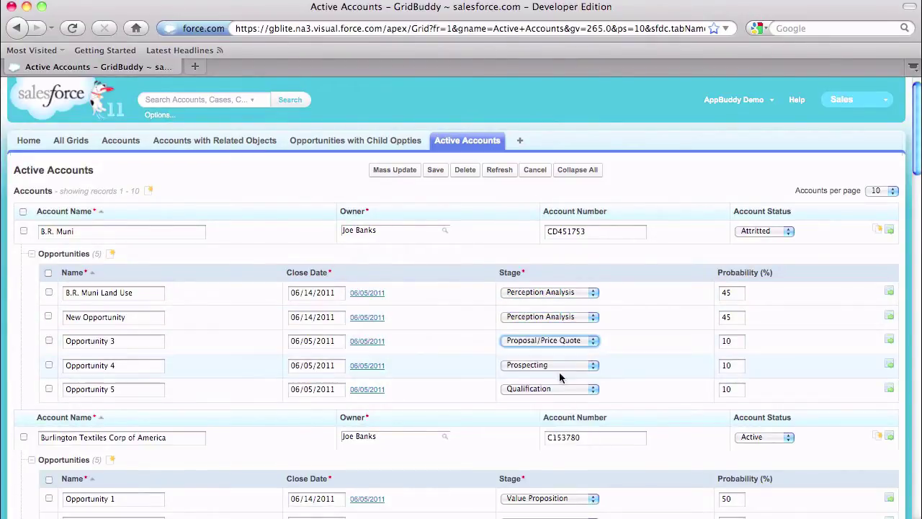
pyautogui.click(558, 366)
pyautogui.click(559, 405)
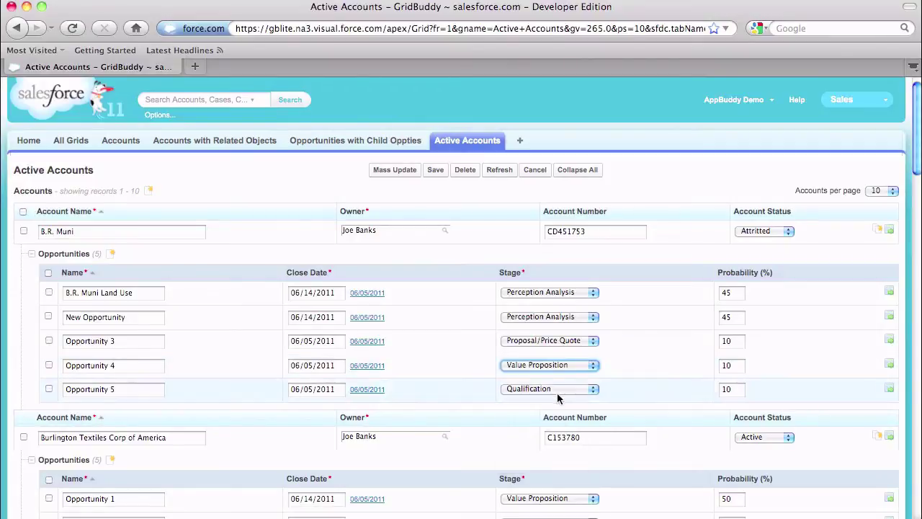
pyautogui.click(559, 390)
pyautogui.click(559, 457)
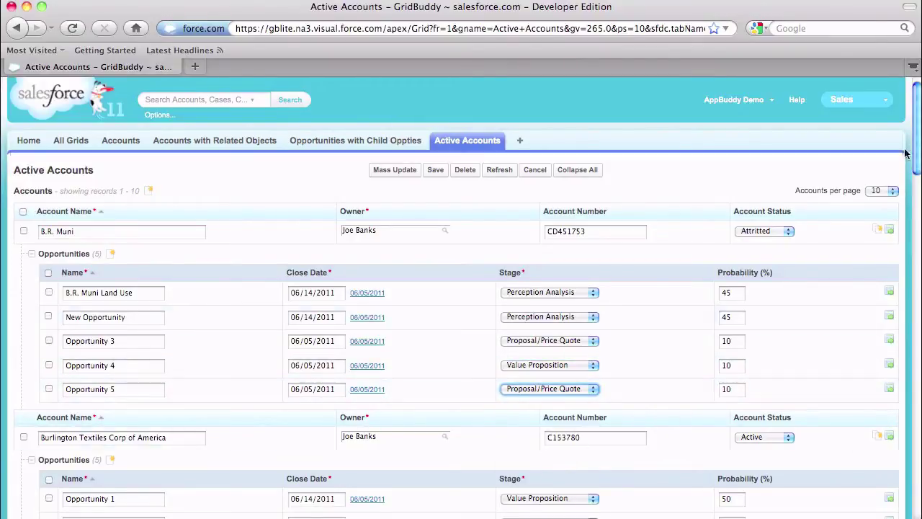
# Save the grid with the new opportunity stages.
pyautogui.moveTo(916, 142); pyautogui.dragTo(916, 196)
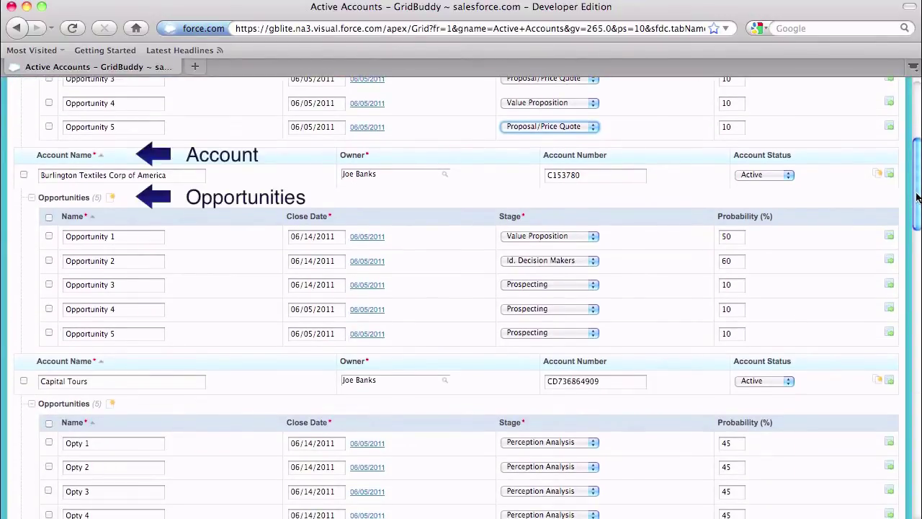
pyautogui.scroll(5, 605, 189)
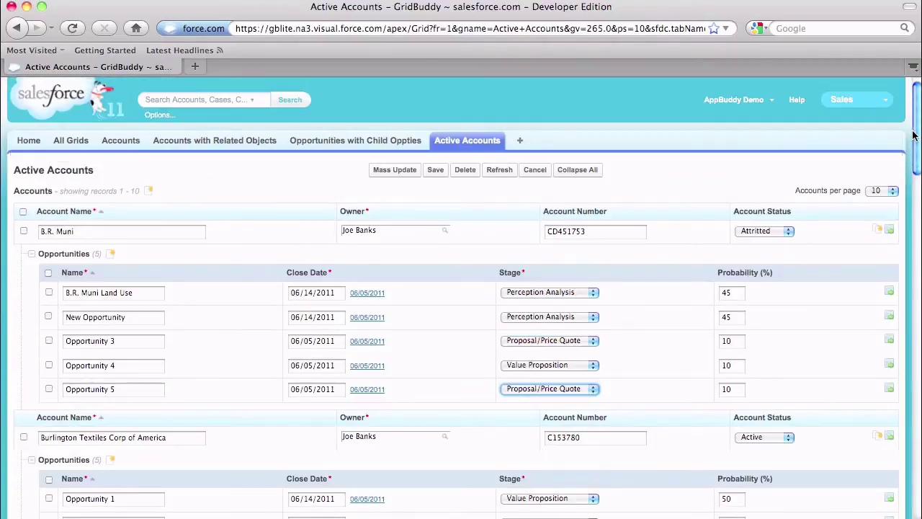
pyautogui.click(435, 171)
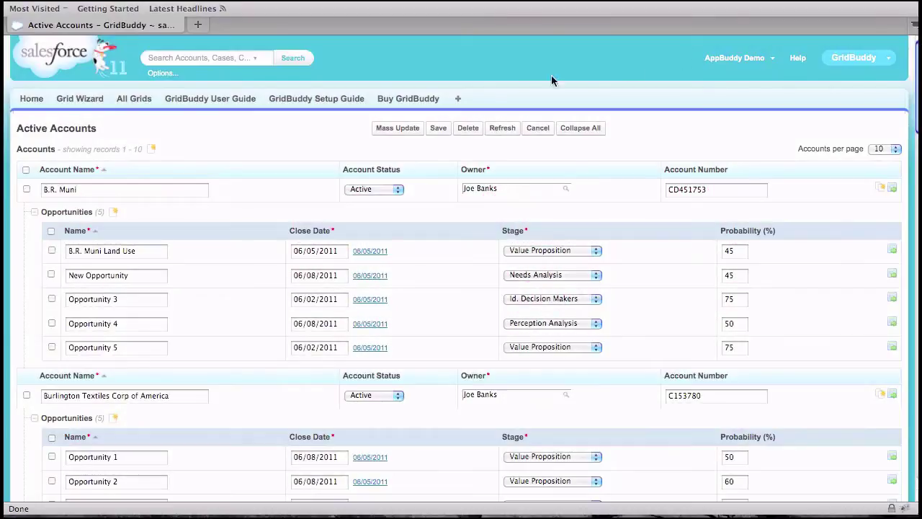
# Start a mass update setting account status to Active and close date to June 15, 2011.
pyautogui.click(417, 128)
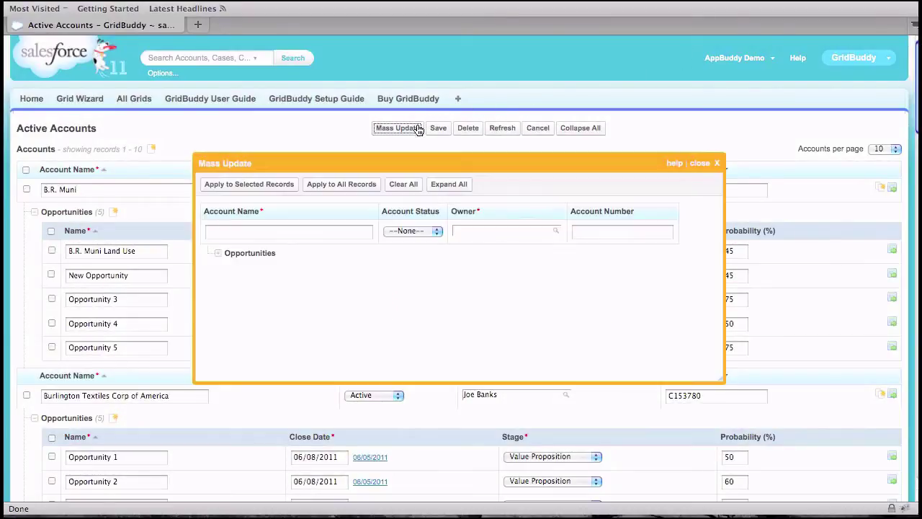
pyautogui.click(429, 184)
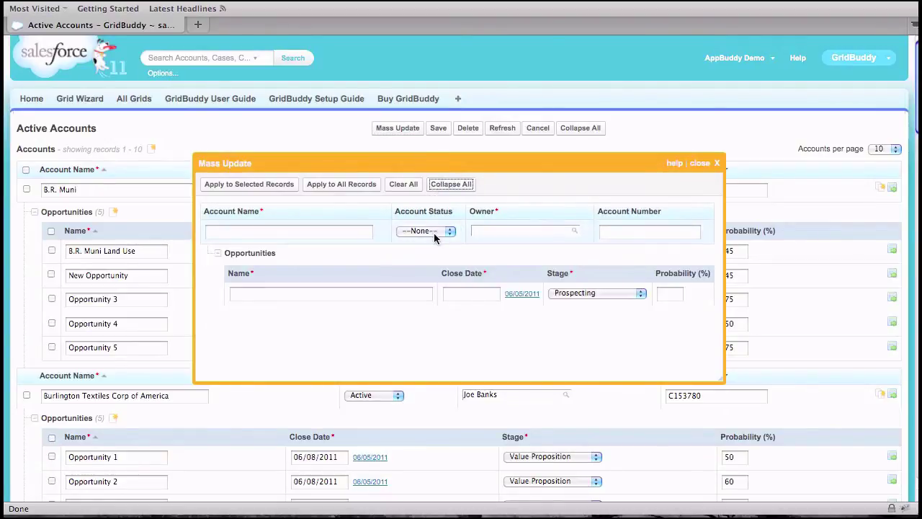
pyautogui.click(435, 233)
pyautogui.click(435, 252)
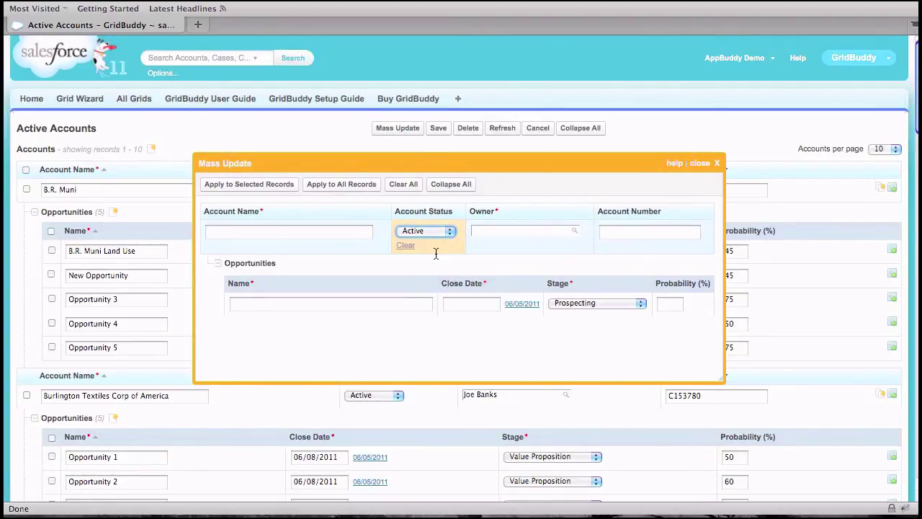
pyautogui.click(466, 303)
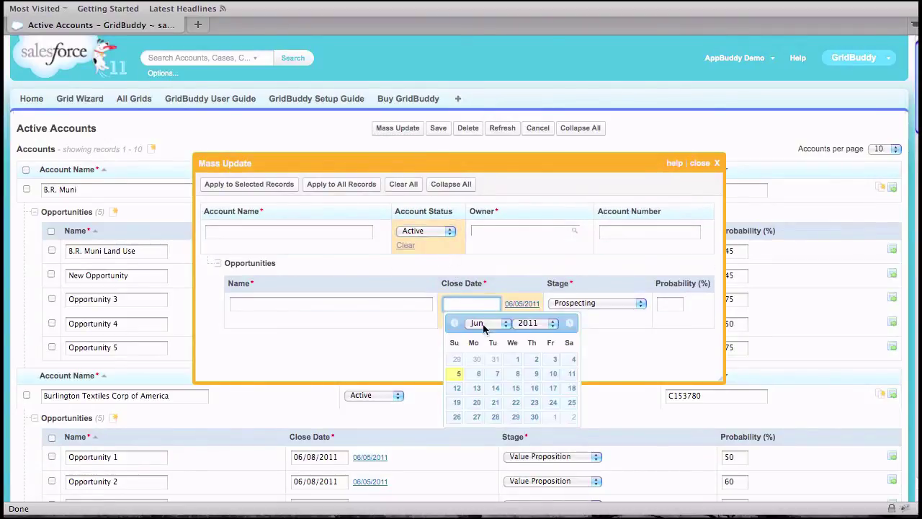
pyautogui.click(514, 387)
# Add mass stage Value Proposition, apply to every record, and save the Active Accounts grid.
pyautogui.click(597, 303)
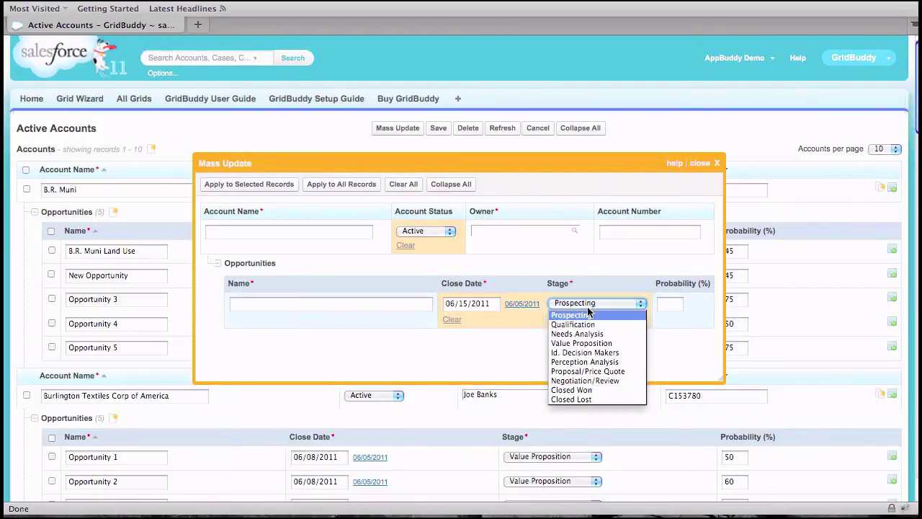
pyautogui.click(588, 345)
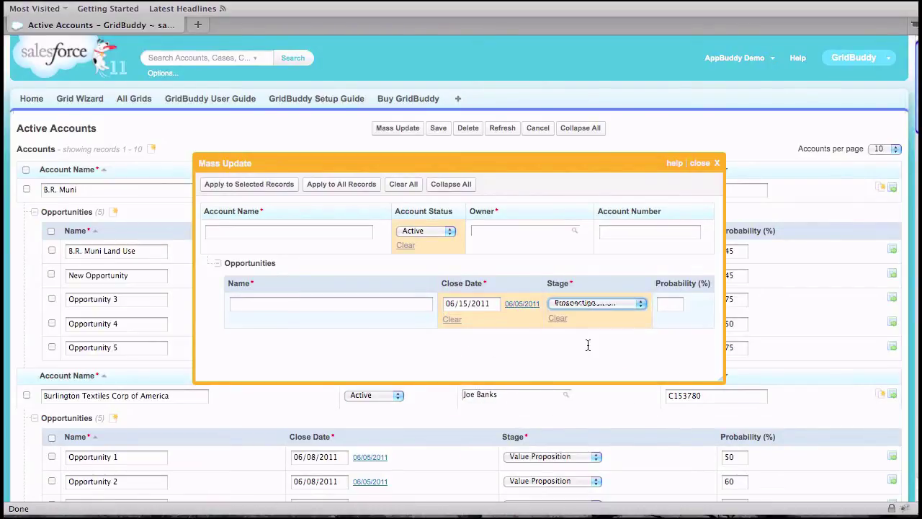
pyautogui.click(362, 191)
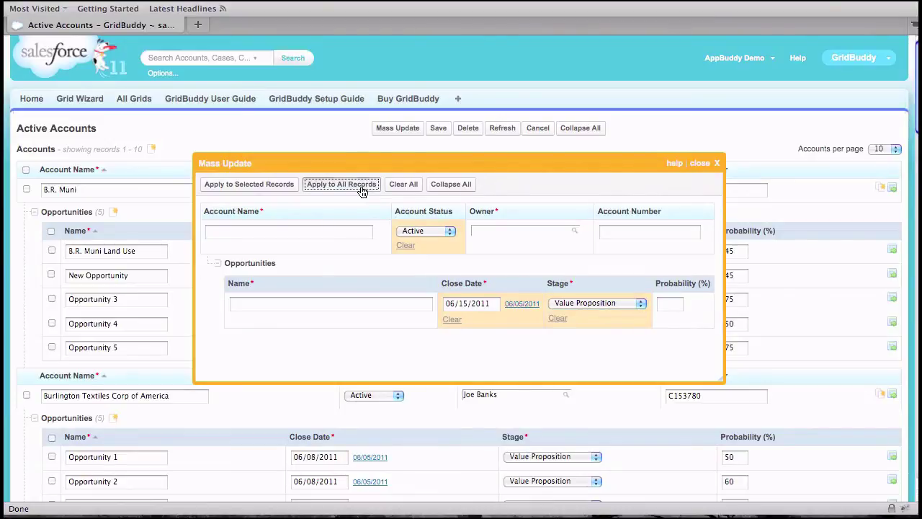
pyautogui.click(699, 164)
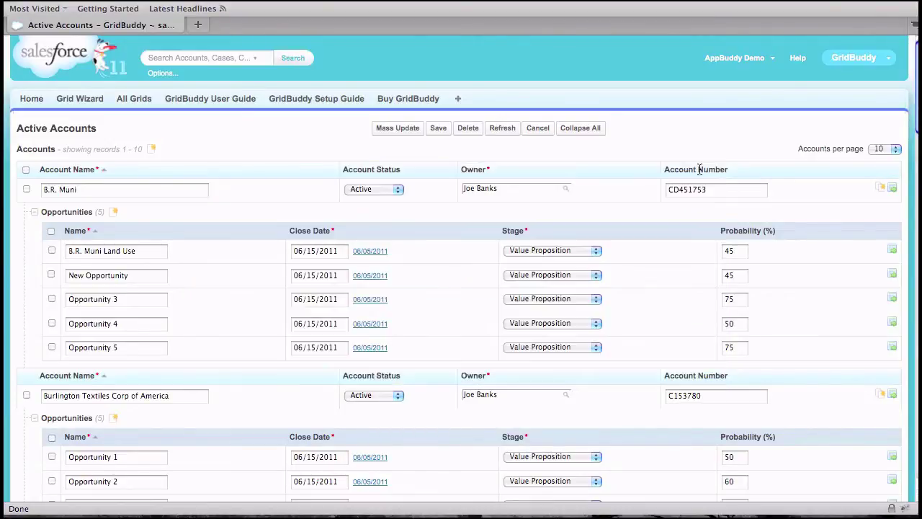
pyautogui.click(444, 130)
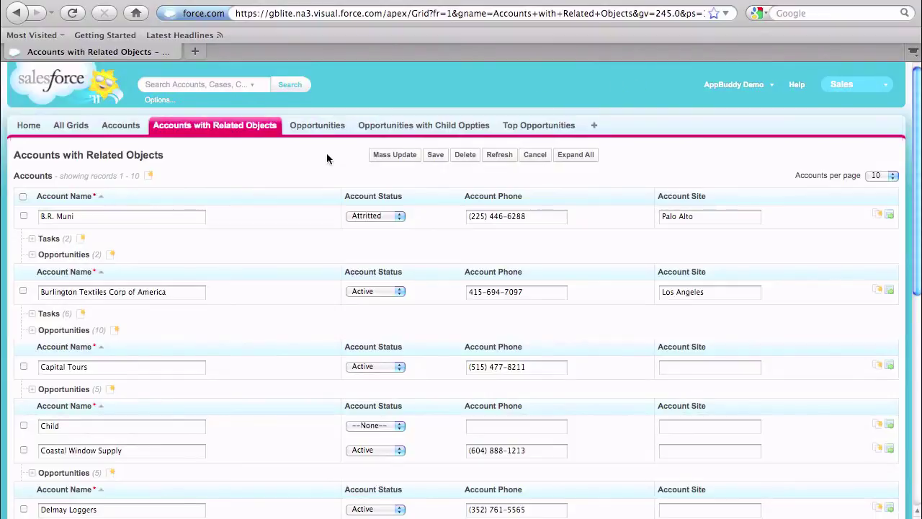
# Add the account 'A new parent Account' with opportunities 'New opty 1' and 'New opty 2'.
pyautogui.click(147, 177)
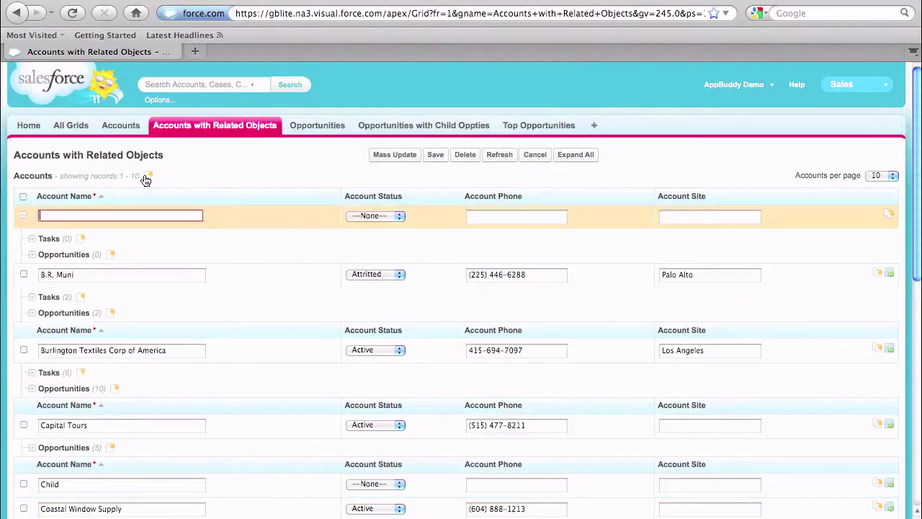
pyautogui.write('A new parent Account')
pyautogui.click(112, 254)
pyautogui.click(112, 255)
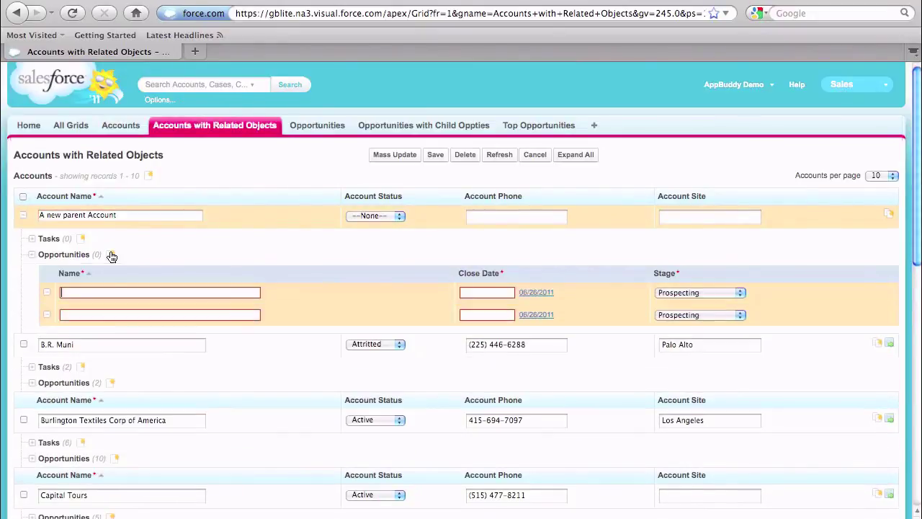
pyautogui.write('New opty 1')
pyautogui.click(124, 312)
pyautogui.write('New opty 2')
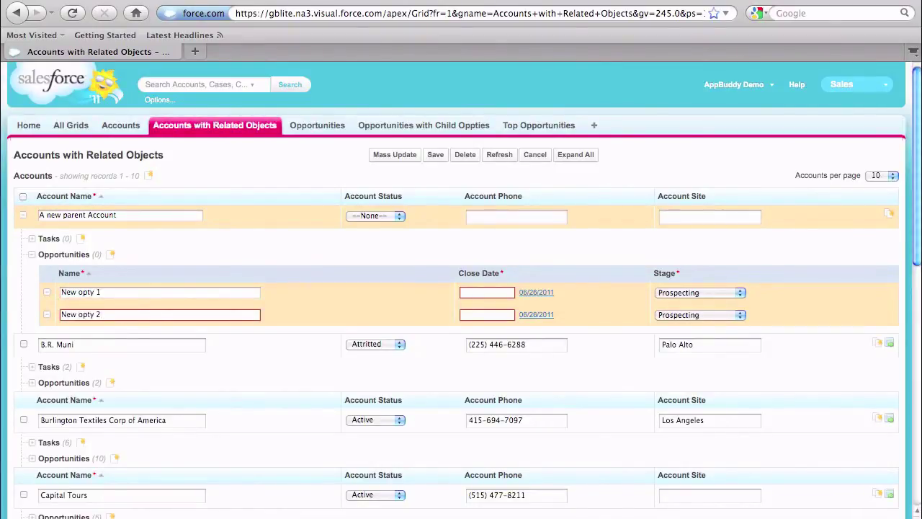
# Give the opportunities close dates 06/26/2011 and 06/30/2011 and save.
pyautogui.click(536, 294)
pyautogui.click(501, 314)
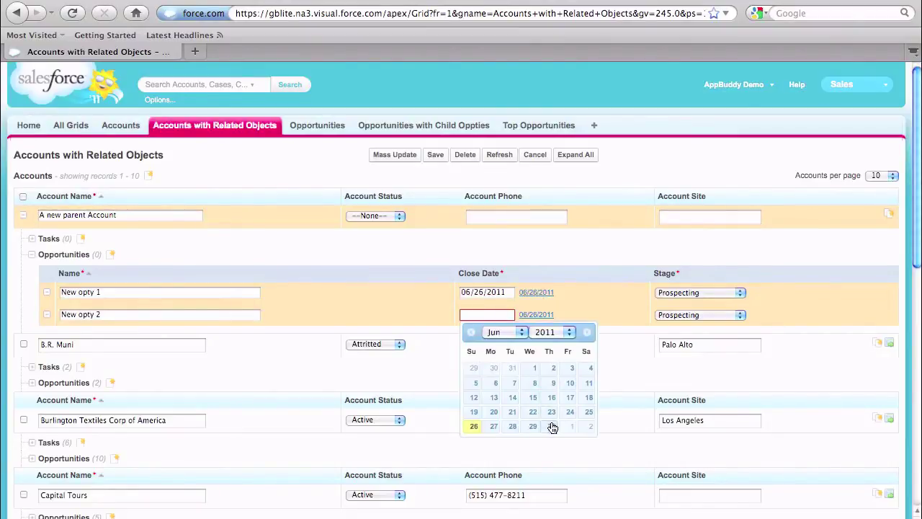
pyautogui.click(551, 426)
pyautogui.click(435, 155)
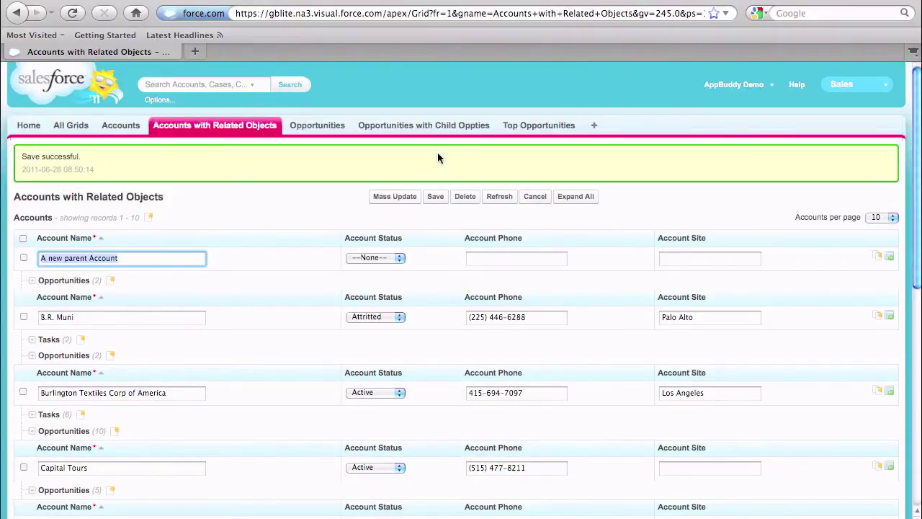
# Expand all accounts and select A new parent Account, its two opportunities and the 06/15/2011 Phone call task.
pyautogui.click(580, 197)
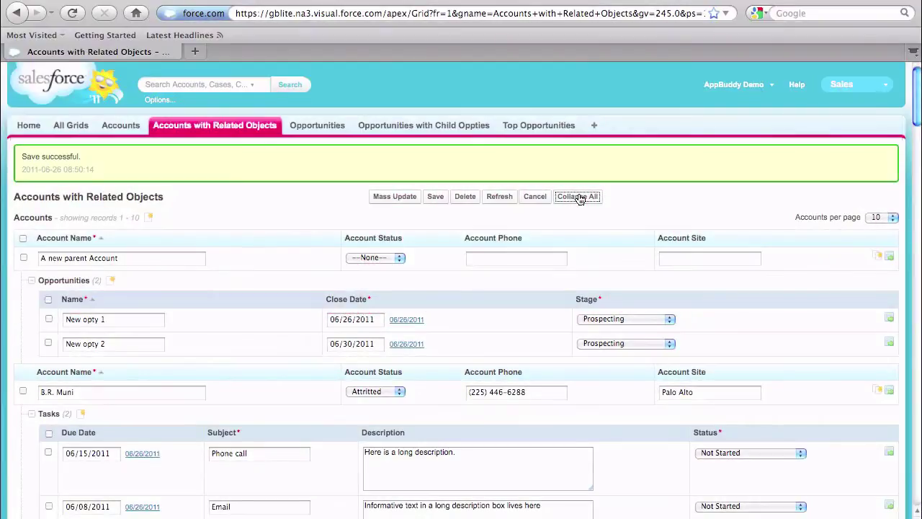
pyautogui.click(24, 258)
pyautogui.click(49, 299)
pyautogui.click(48, 452)
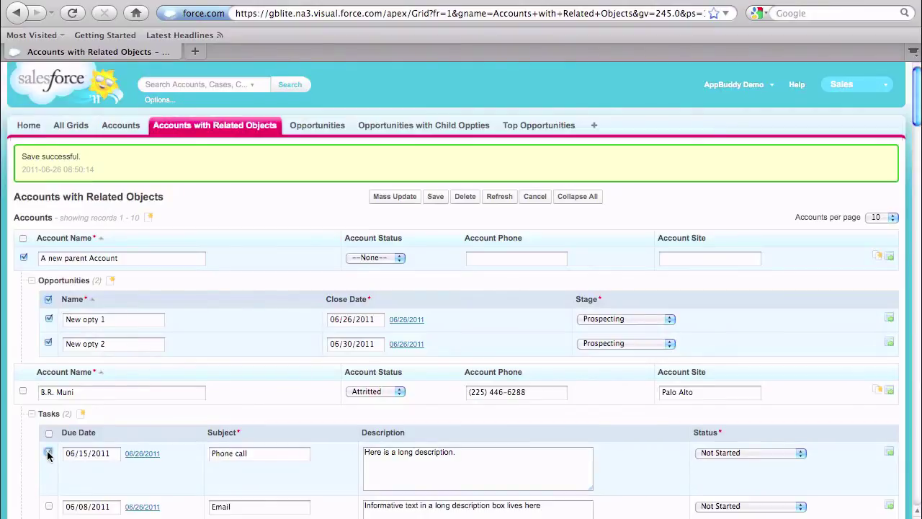
# Delete the selected account, opportunities and task, confirming the prompt.
pyautogui.click(465, 196)
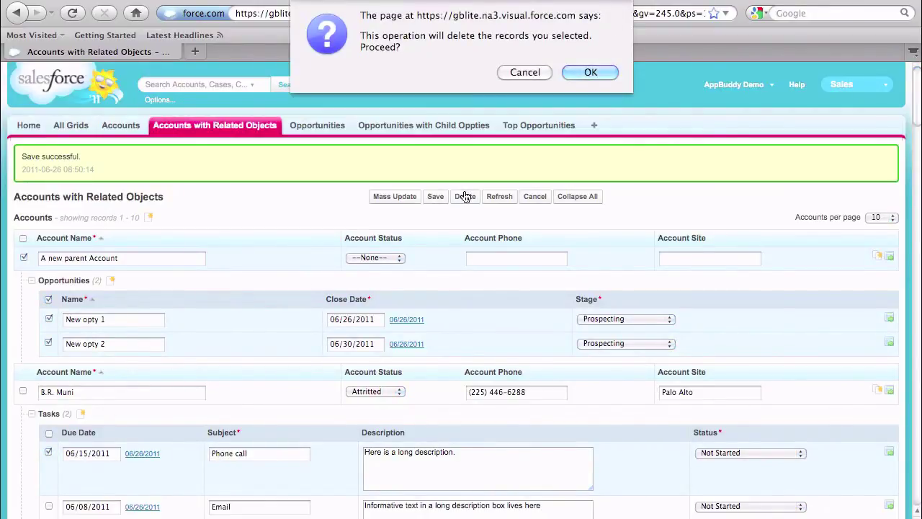
pyautogui.click(595, 73)
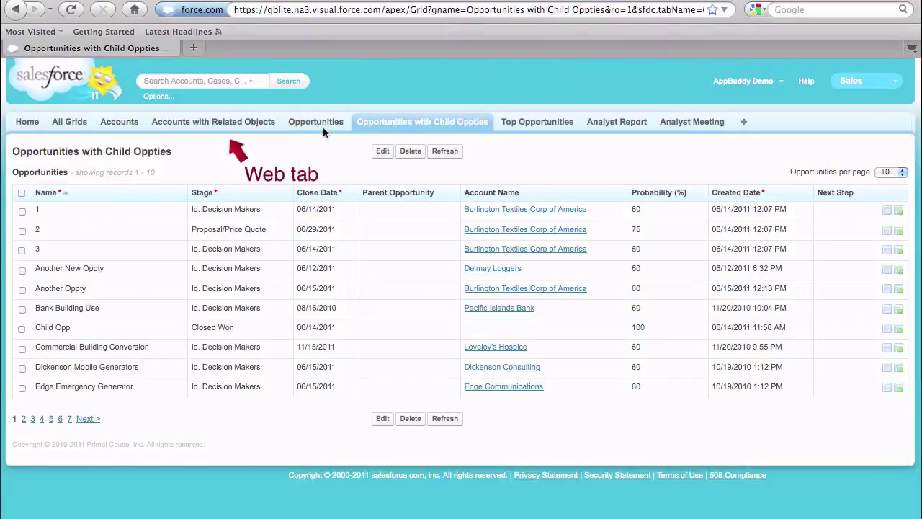
# Open the Active Accounts Grid link from the Home tab and scroll to the editable related lists.
pyautogui.click(265, 124)
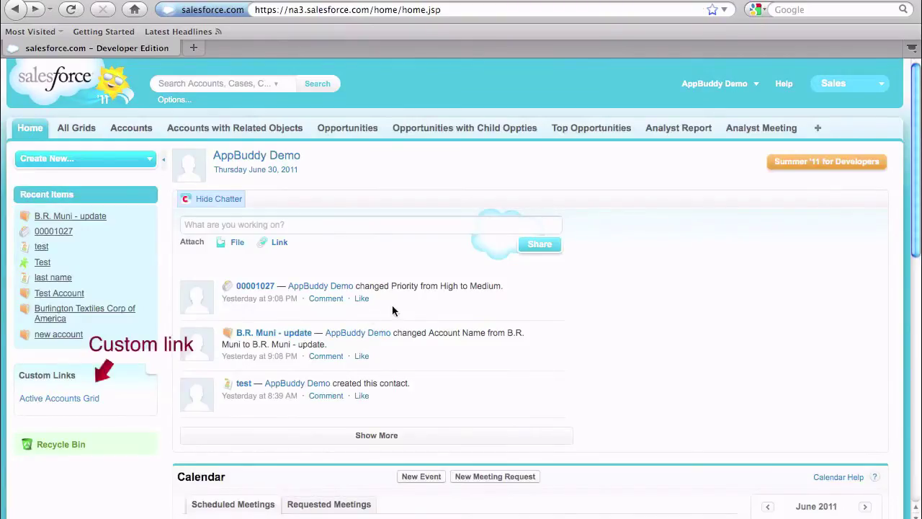
pyautogui.click(86, 406)
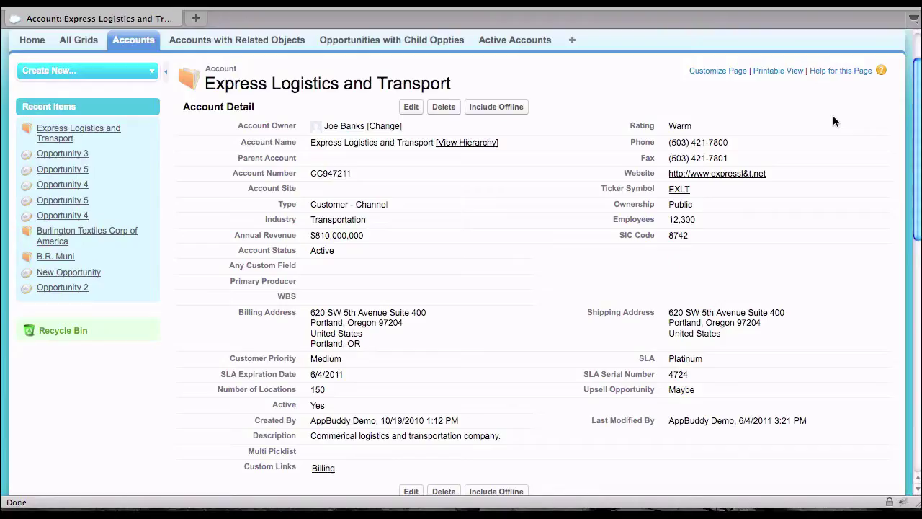
pyautogui.moveTo(919, 132); pyautogui.dragTo(897, 287)
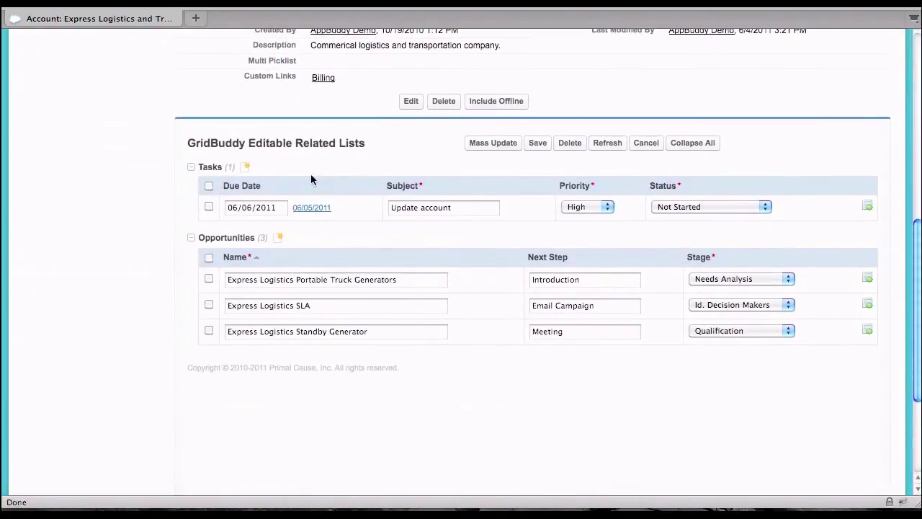
# Add a task 'Phone call' due 06/08/2011 for the account.
pyautogui.click(246, 167)
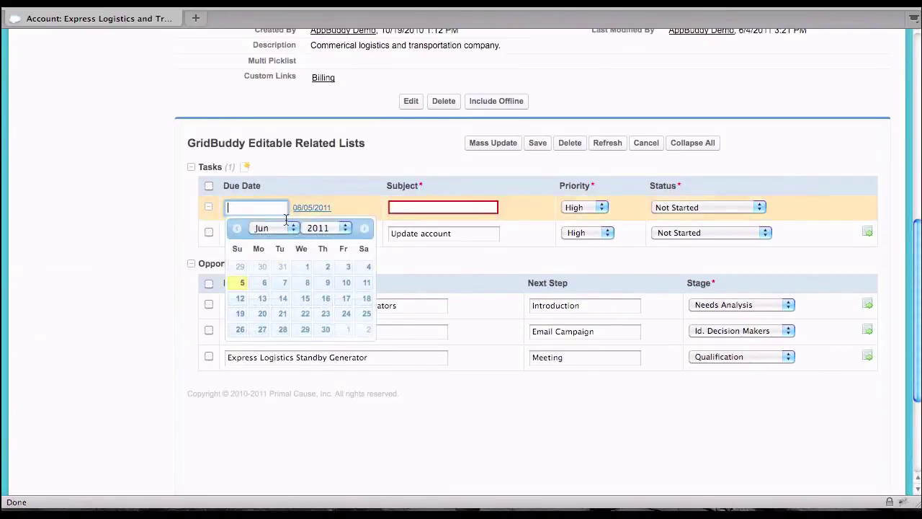
pyautogui.click(307, 282)
pyautogui.click(416, 209)
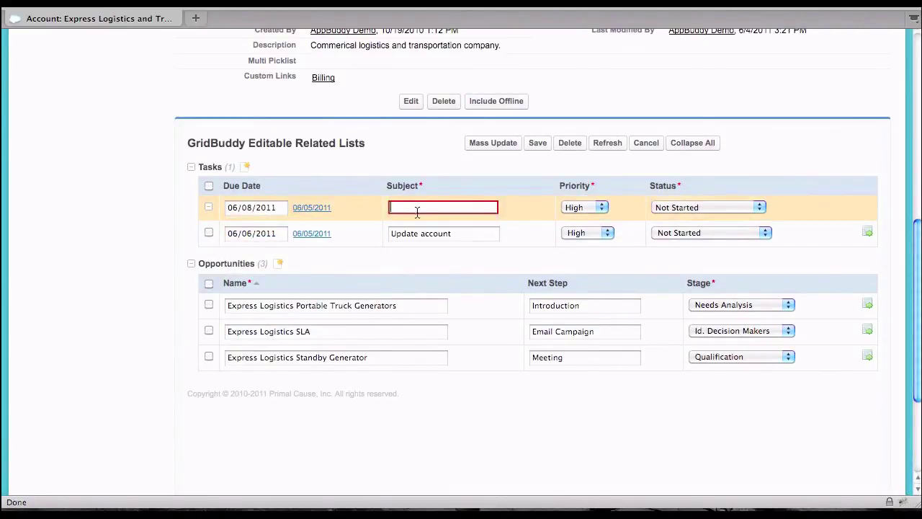
pyautogui.write('Phone call')
# Make the Update account task Normal priority, change Next Step to 'Schedule a Demo', and save.
pyautogui.click(587, 233)
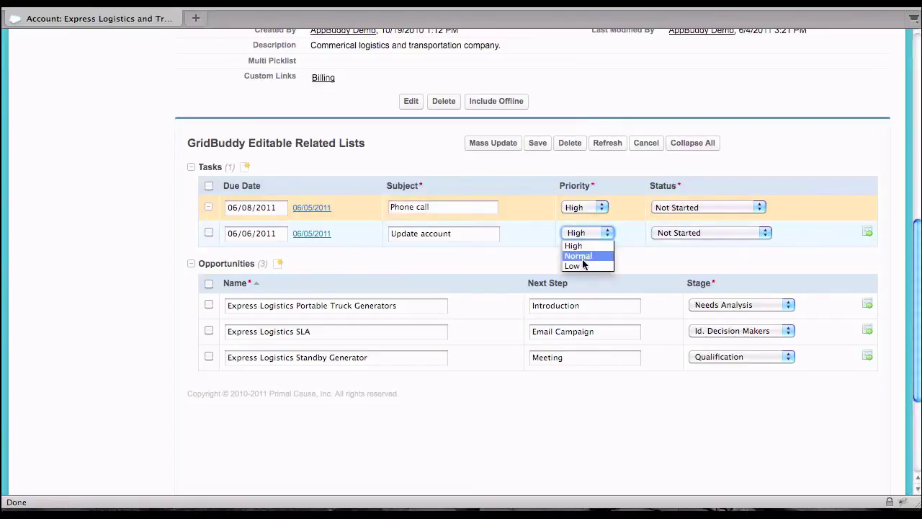
pyautogui.click(584, 253)
pyautogui.doubleClick(584, 298)
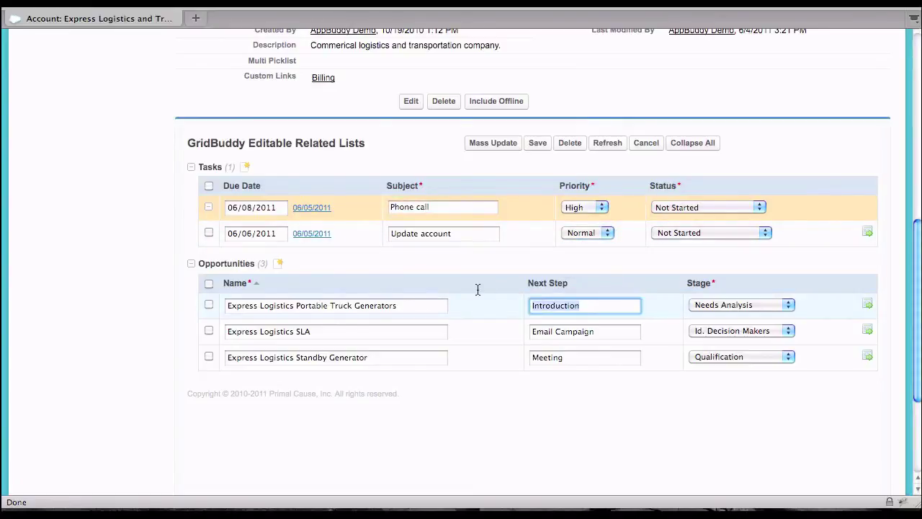
pyautogui.write('Schedule a Demo')
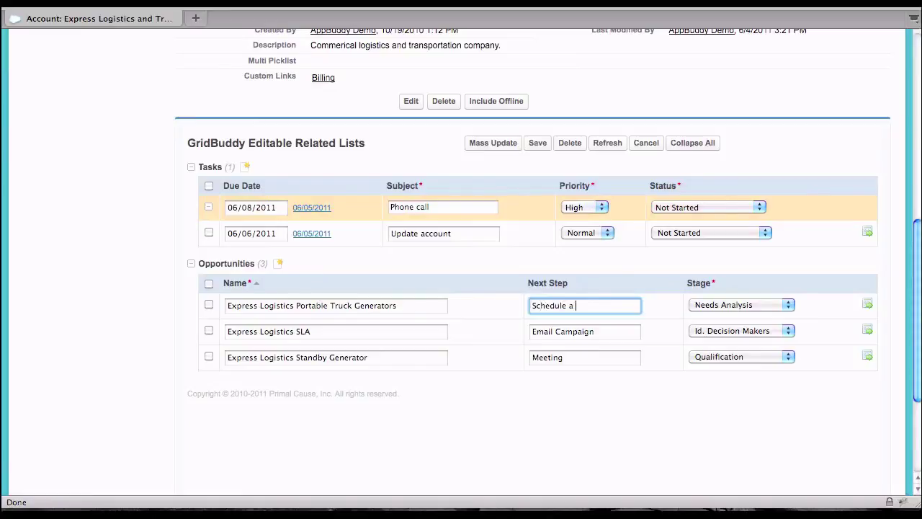
pyautogui.click(539, 142)
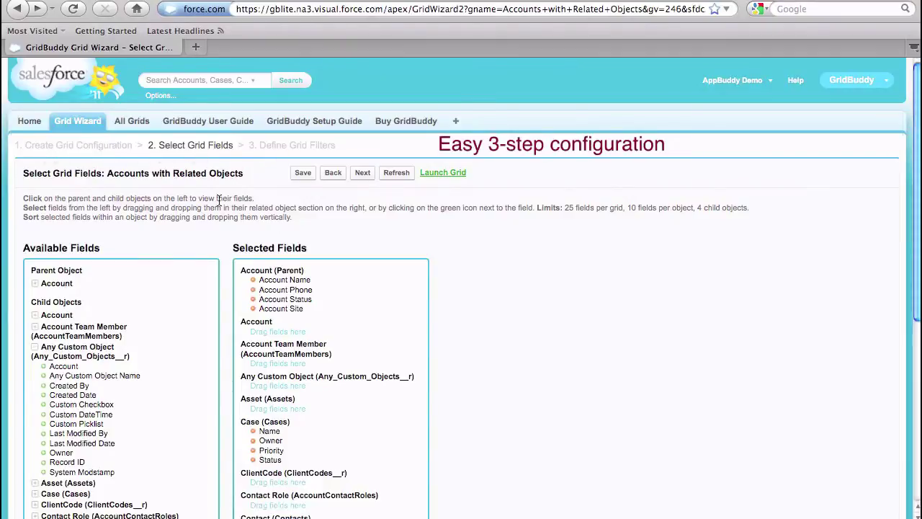
# Add Any Custom Object fields, including Custom Checkbox, and move Account Status above Account Phone.
pyautogui.click(43, 366)
pyautogui.click(44, 366)
pyautogui.click(44, 367)
pyautogui.click(44, 367)
pyautogui.click(44, 368)
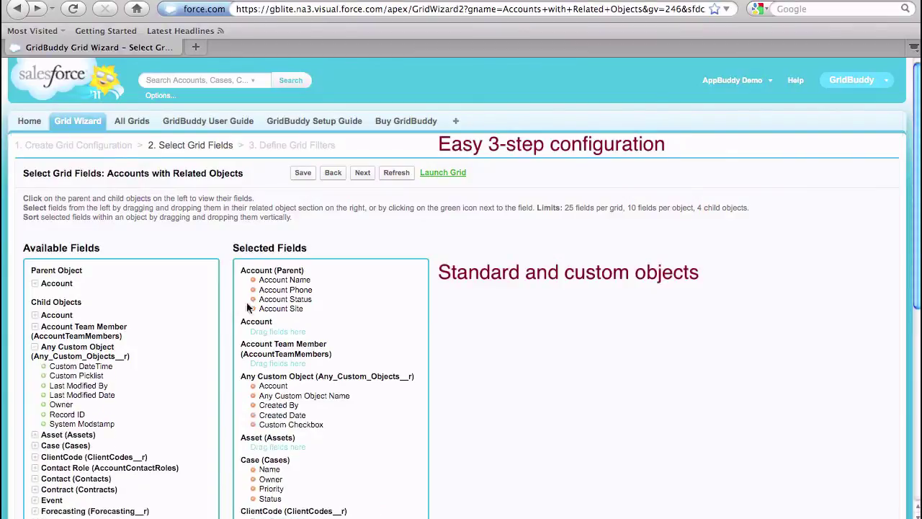
pyautogui.moveTo(263, 301); pyautogui.dragTo(266, 289)
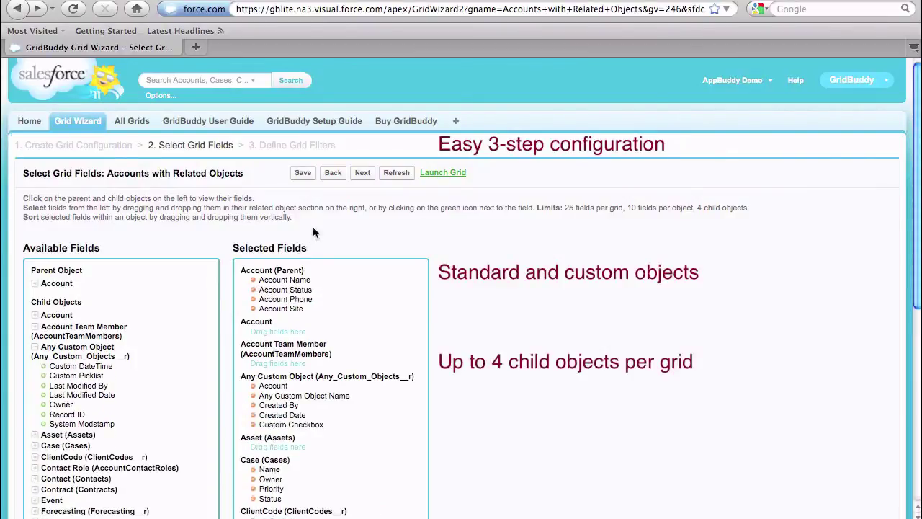
# Continue to the Define Grid Filters step and review its filters.
pyautogui.click(358, 177)
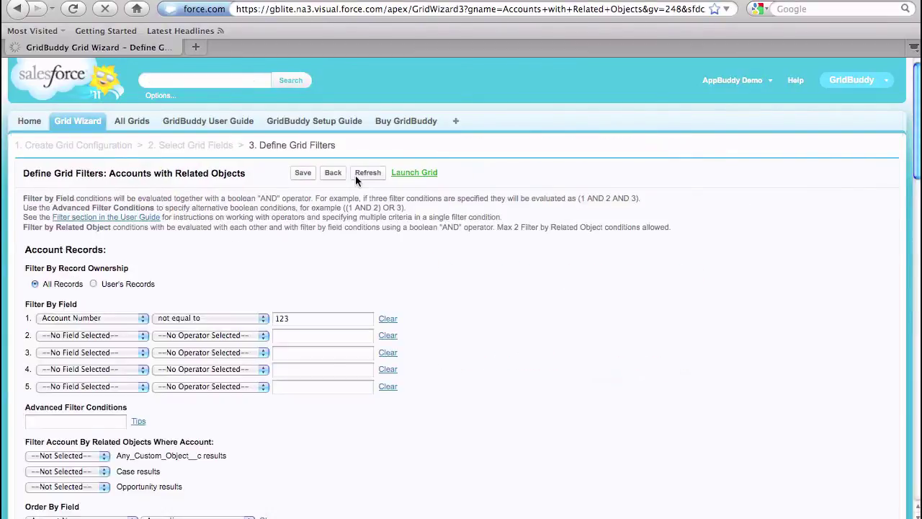
pyautogui.scroll(-2, 355, 175)
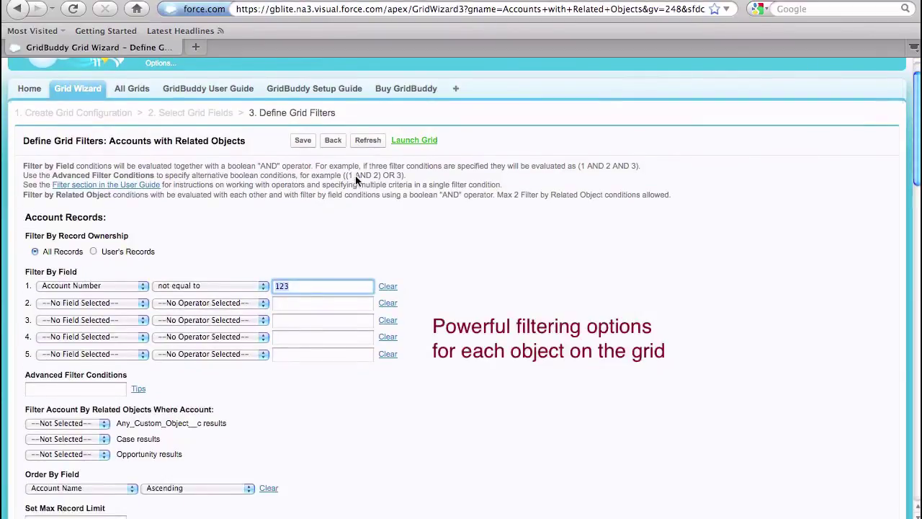
pyautogui.scroll(-5, 355, 180)
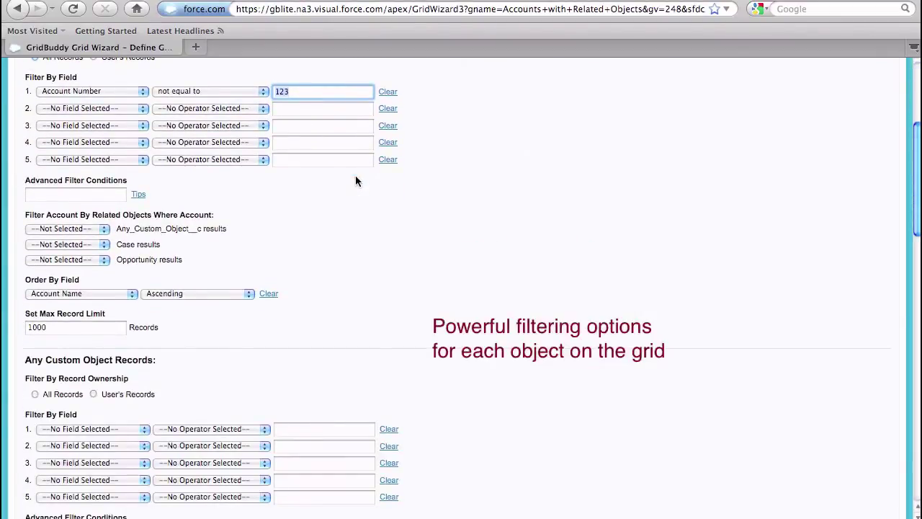